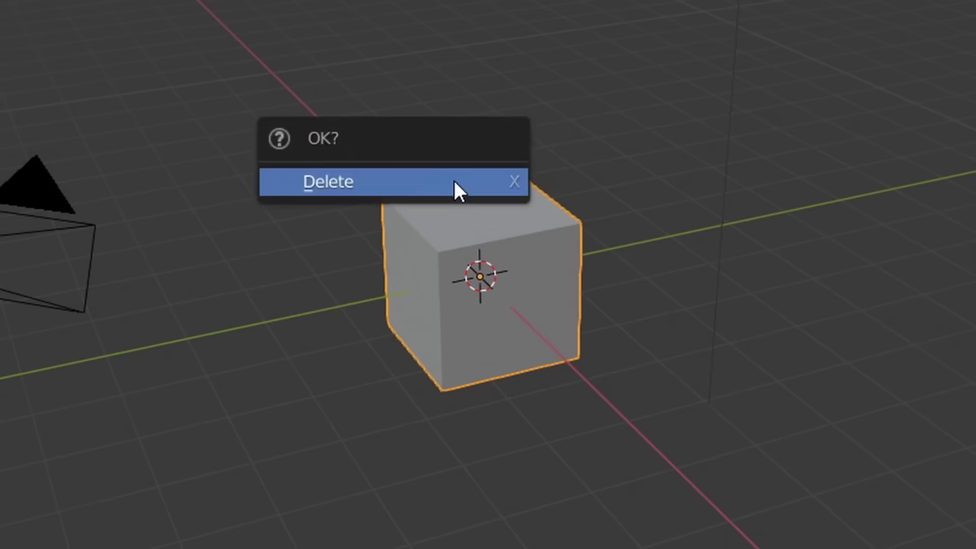
Replace the scene objects with a new plane, set it as Scatter target and browse grass biomes.
{"action": "left_click", "coordinate": [454, 190]}
{"action": "key", "text": "shift+a"}
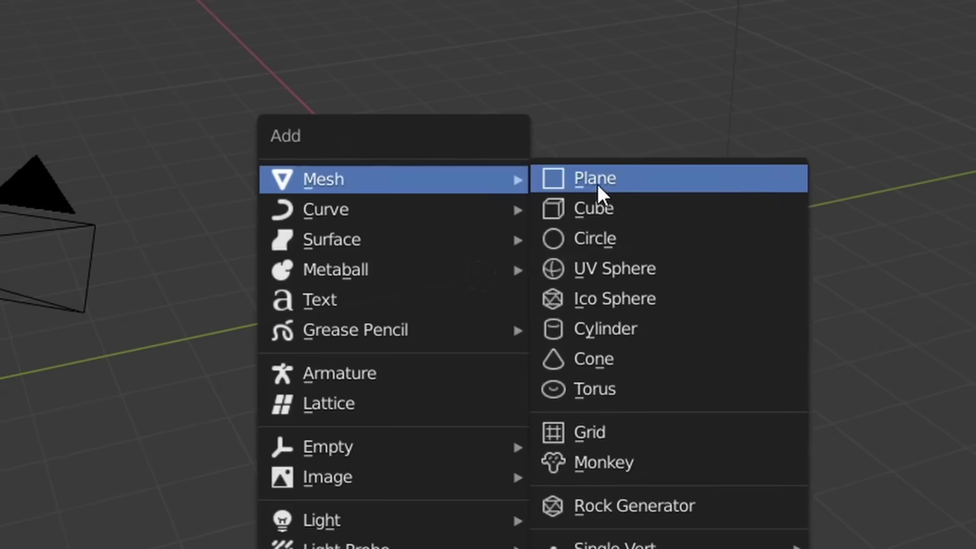
{"action": "left_click", "coordinate": [841, 254]}
{"action": "left_click", "coordinate": [775, 139]}
{"action": "left_click", "coordinate": [284, 289]}
{"action": "left_click", "coordinate": [706, 211]}
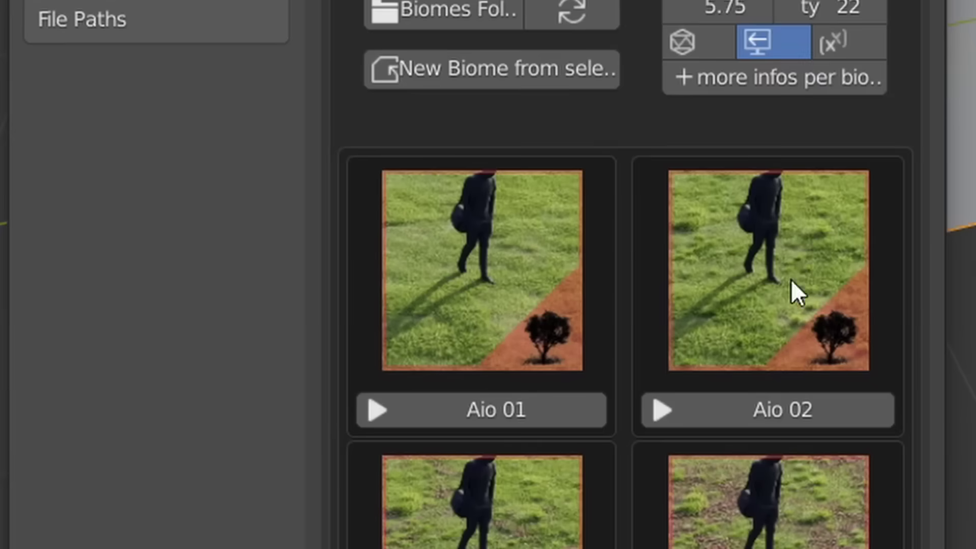
{"action": "scroll", "coordinate": [740, 299], "scroll_direction": "down", "scroll_amount": 3}
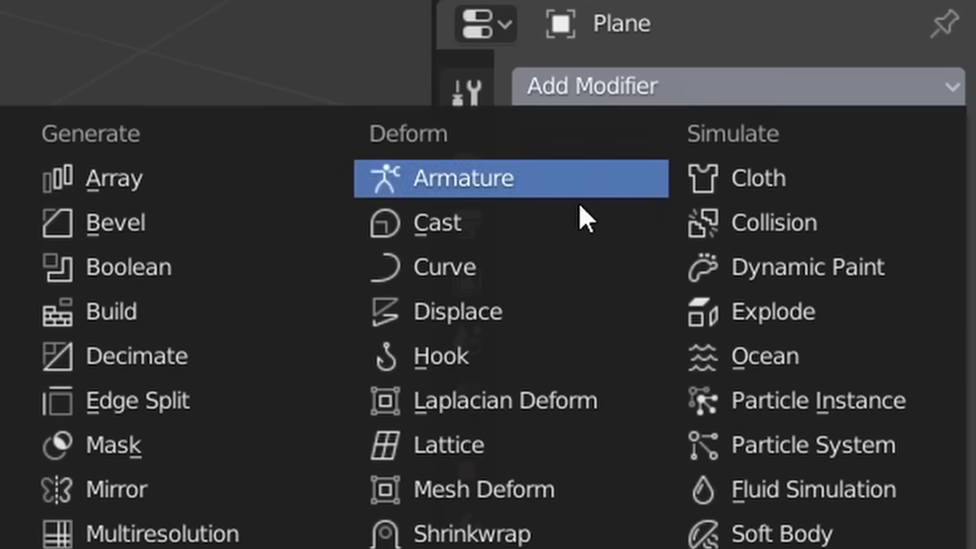
Stretch the loop-cut plane to 13.116 along Y into a thin grass blade.
{"action": "left_click", "coordinate": [585, 311]}
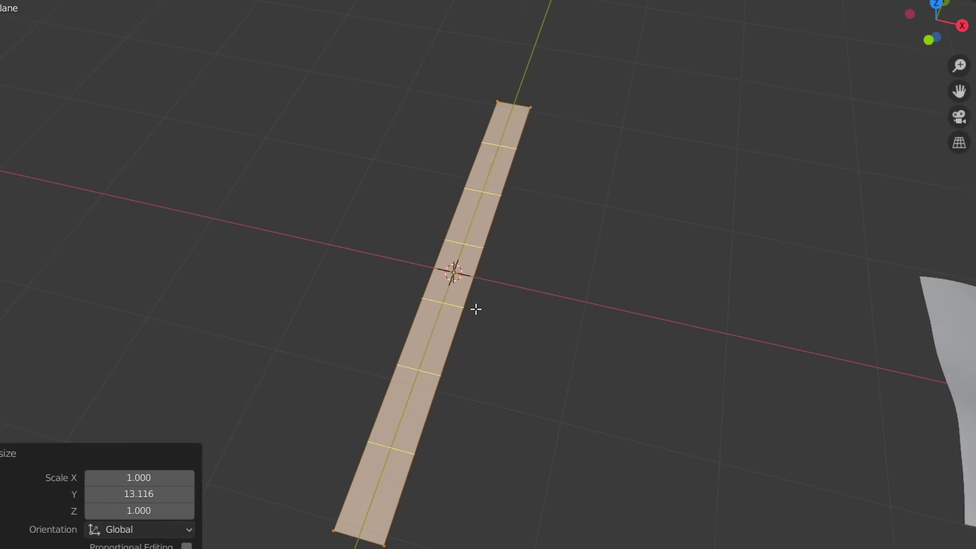
Array the blade 10 times at 1.1 relative X offset, plus a second array offset about 0.1 vertically.
{"action": "left_click", "coordinate": [737, 59]}
{"action": "left_click", "coordinate": [539, 109]}
{"action": "left_click", "coordinate": [909, 196]}
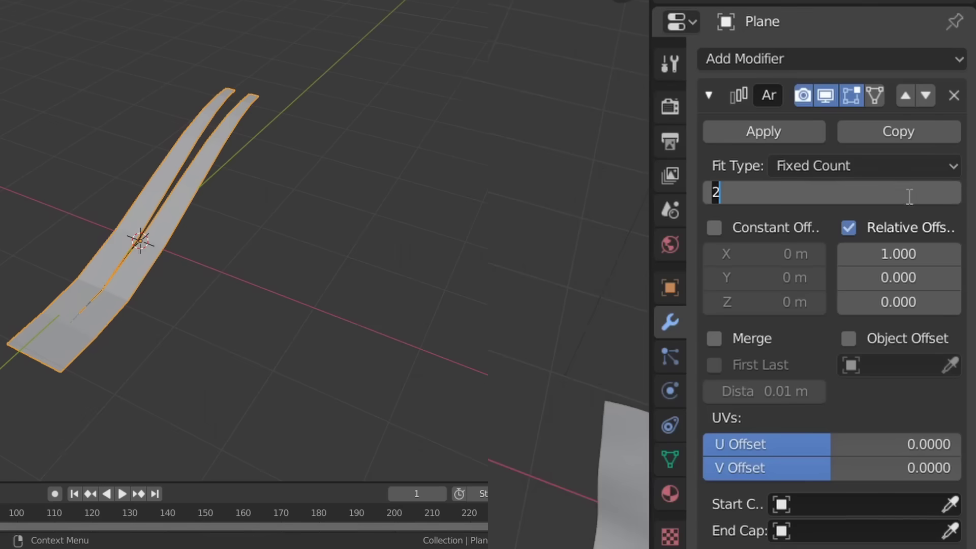
{"action": "type", "text": "10"}
{"action": "left_click", "coordinate": [910, 248]}
{"action": "type", "text": "1.1"}
{"action": "key", "text": "Return"}
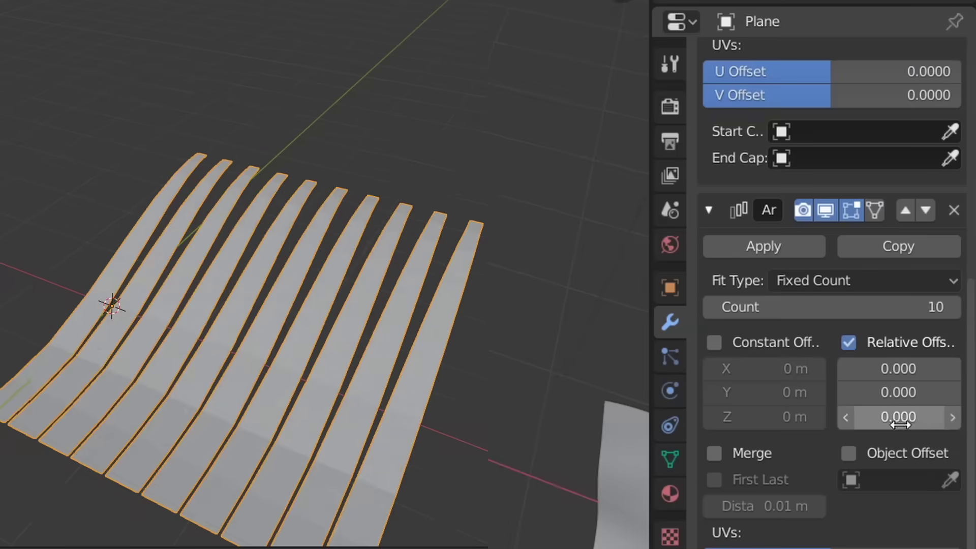
{"action": "left_click_drag", "start_coordinate": [889, 417], "coordinate": [900, 417]}
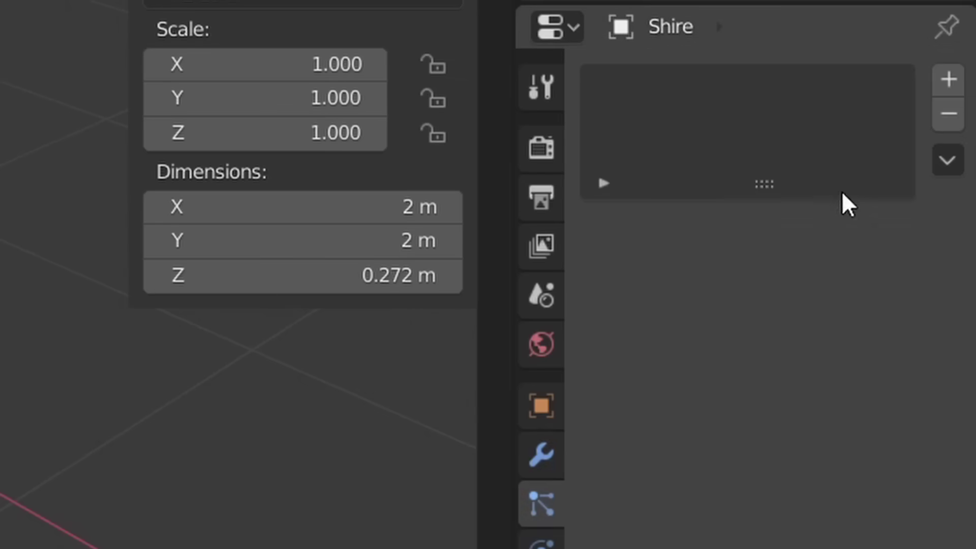
Add a Hair particle system of 10000 hairs rendered as the grass blade object.
{"action": "left_click", "coordinate": [949, 79]}
{"action": "left_click", "coordinate": [867, 269]}
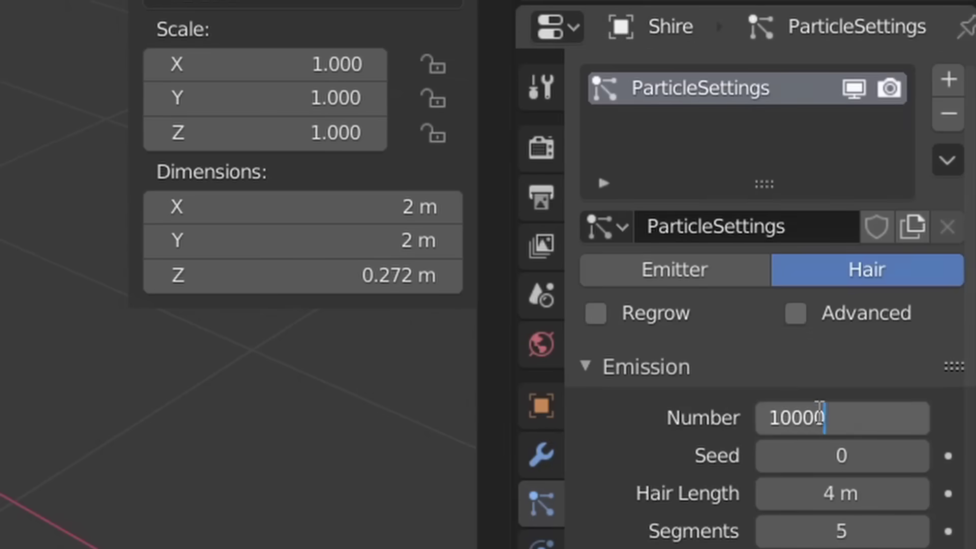
{"action": "type", "text": "0"}
{"action": "key", "text": "Return"}
{"action": "left_click", "coordinate": [713, 265]}
{"action": "left_click", "coordinate": [839, 308]}
{"action": "left_click", "coordinate": [745, 405]}
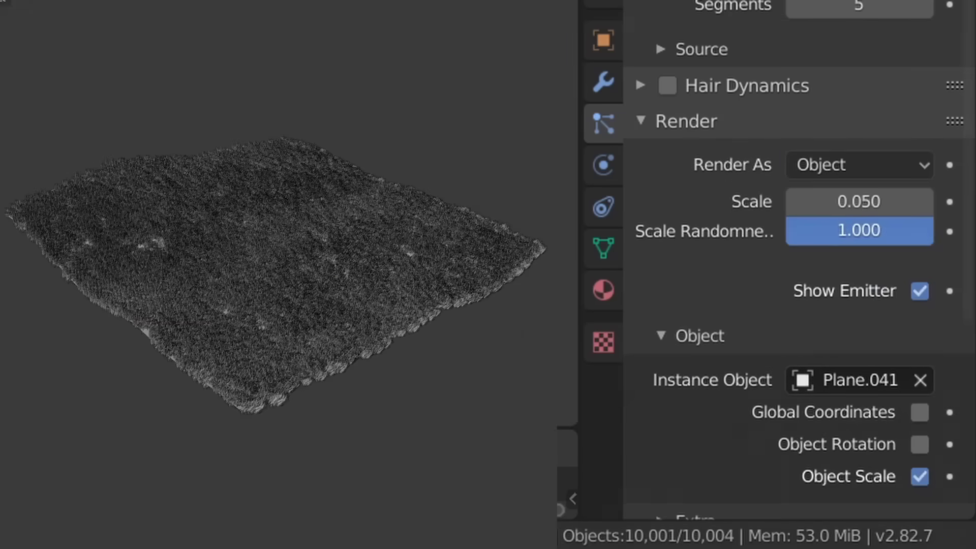
Enable advanced particle rotation with 0.187 randomize and a Clouds noise texture.
{"action": "scroll", "coordinate": [829, 225], "scroll_direction": "up", "scroll_amount": 10}
{"action": "left_click", "coordinate": [826, 223]}
{"action": "scroll", "coordinate": [698, 326], "scroll_direction": "down", "scroll_amount": 4}
{"action": "scroll", "coordinate": [673, 335], "scroll_direction": "down", "scroll_amount": 1}
{"action": "left_click", "coordinate": [668, 342]}
{"action": "scroll", "coordinate": [673, 336], "scroll_direction": "up", "scroll_amount": 2}
{"action": "left_click", "coordinate": [711, 414]}
{"action": "left_click_drag", "start_coordinate": [839, 489], "coordinate": [859, 489]}
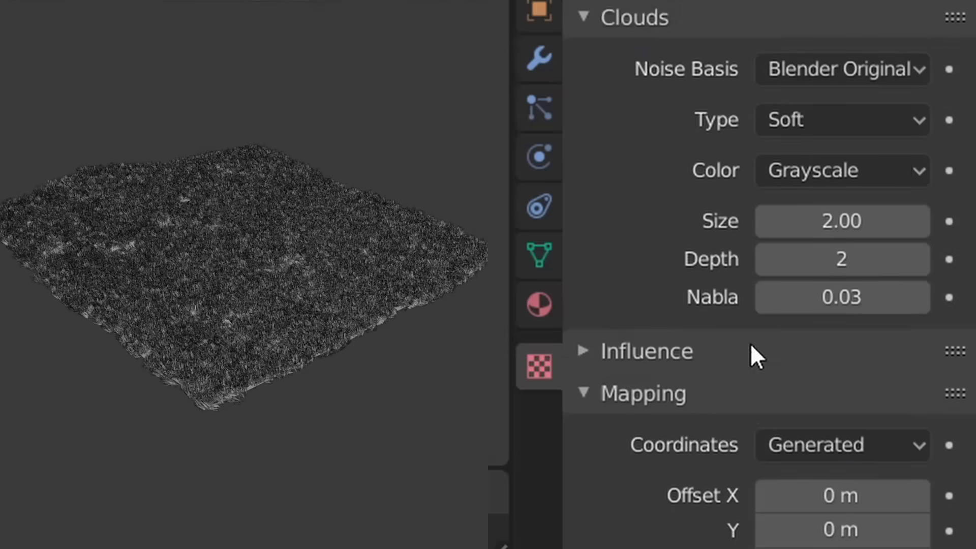
{"action": "left_click", "coordinate": [752, 353]}
{"action": "scroll", "coordinate": [666, 304], "scroll_direction": "down", "scroll_amount": 8}
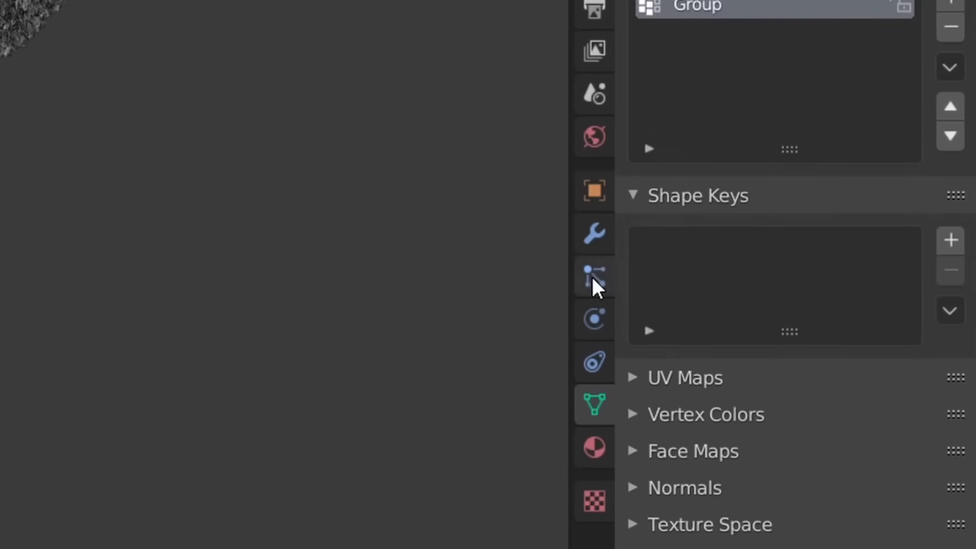
Add a vertex group controlling hair density and length, and weight-paint a patch of the terrain.
{"action": "left_click", "coordinate": [60, 542]}
{"action": "scroll", "coordinate": [590, 356], "scroll_direction": "down", "scroll_amount": 10}
{"action": "left_click", "coordinate": [806, 425]}
{"action": "left_click", "coordinate": [599, 61]}
{"action": "left_click", "coordinate": [785, 496]}
{"action": "left_click", "coordinate": [785, 458]}
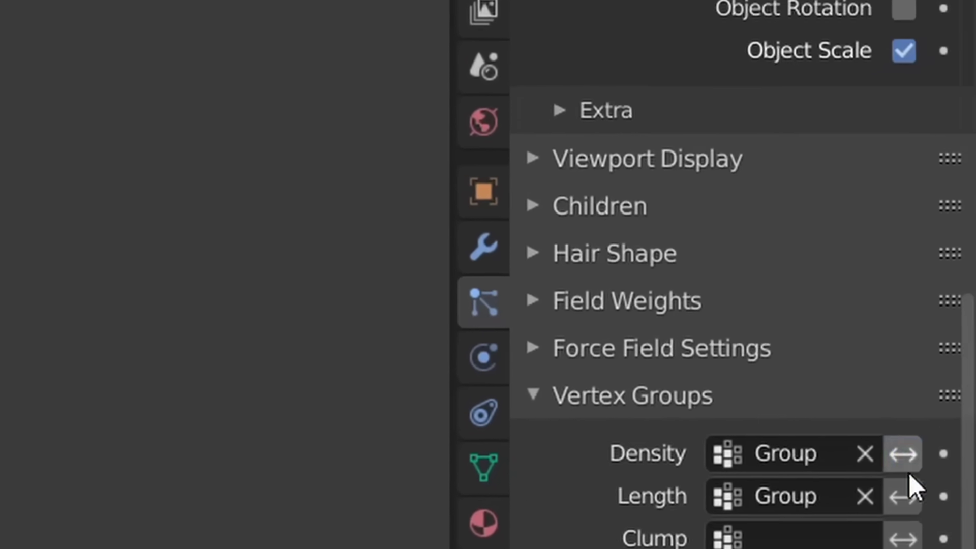
{"action": "left_click", "coordinate": [173, 135]}
{"action": "left_click", "coordinate": [131, 322]}
{"action": "mouse_move", "coordinate": [457, 64]}
{"action": "left_mouse_down"}
{"action": "mouse_move", "coordinate": [345, 289]}
{"action": "mouse_move", "coordinate": [549, 421]}
{"action": "left_mouse_up"}
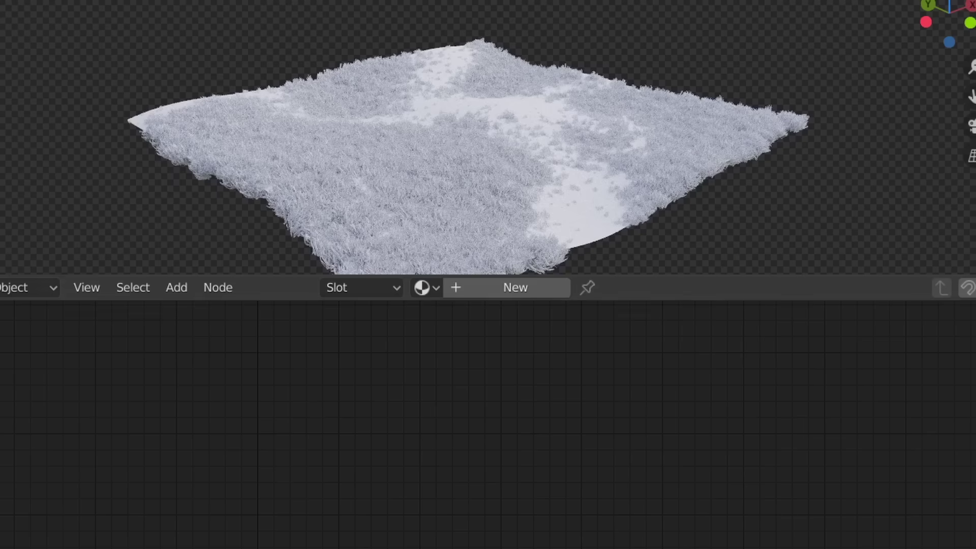
Create a grass material using Translucent BSDF, coloured by a Noise Texture with From Instancer coordinates.
{"action": "left_click", "coordinate": [516, 285]}
{"action": "key", "text": "x"}
{"action": "key", "text": "shift+a"}
{"action": "left_click", "coordinate": [388, 409]}
{"action": "key", "text": "shift+a"}
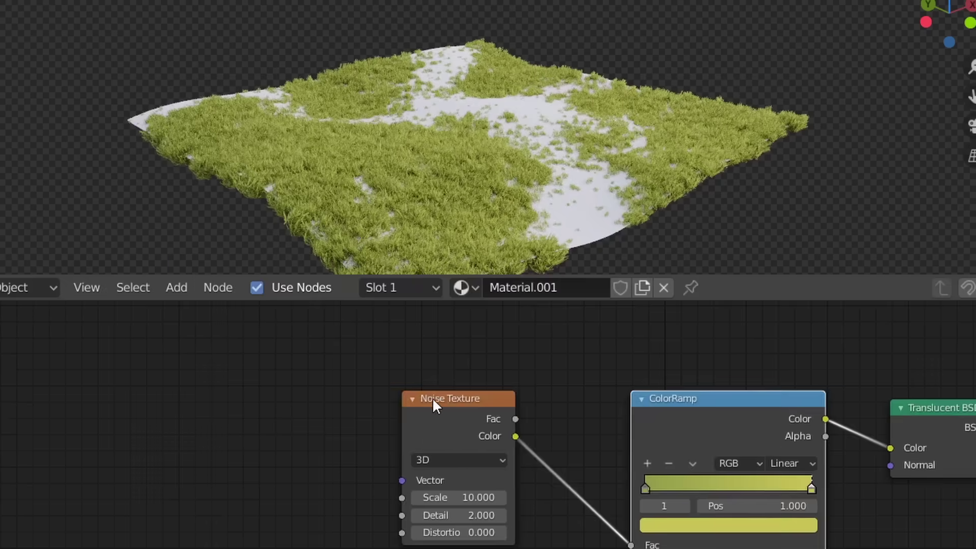
{"action": "left_click", "coordinate": [433, 395]}
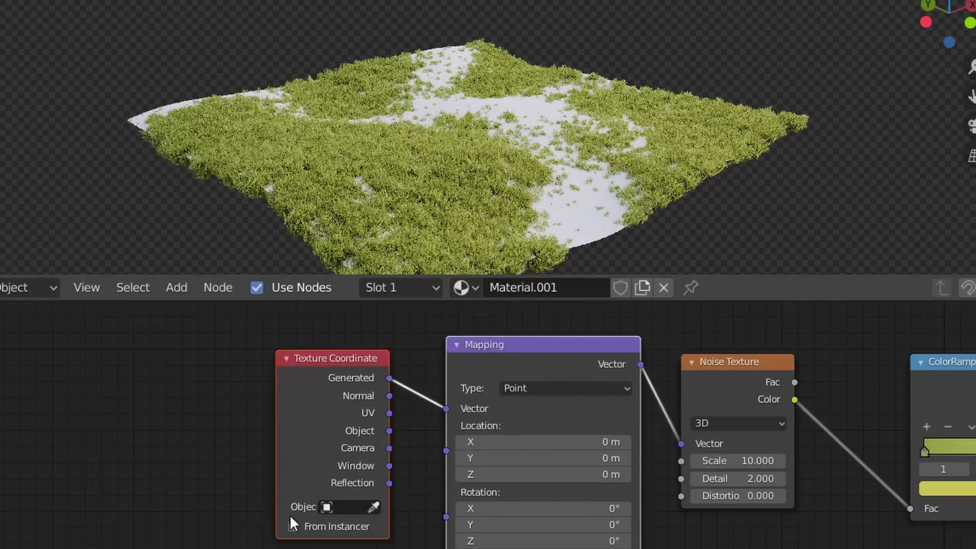
{"action": "left_click", "coordinate": [481, 420]}
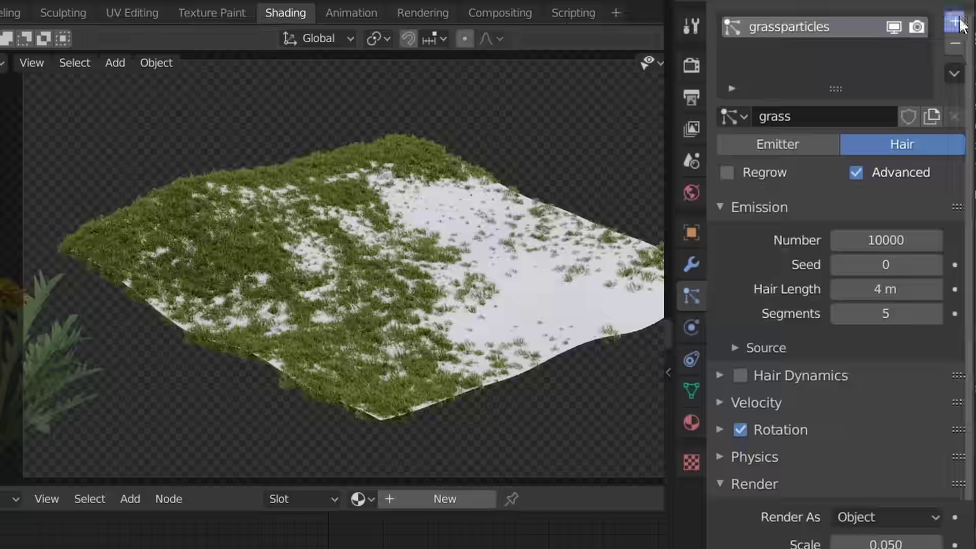
Add a second particle system reusing the grass.001 settings with 60 particles.
{"action": "left_click", "coordinate": [955, 21]}
{"action": "left_click", "coordinate": [734, 117]}
{"action": "left_click", "coordinate": [707, 171]}
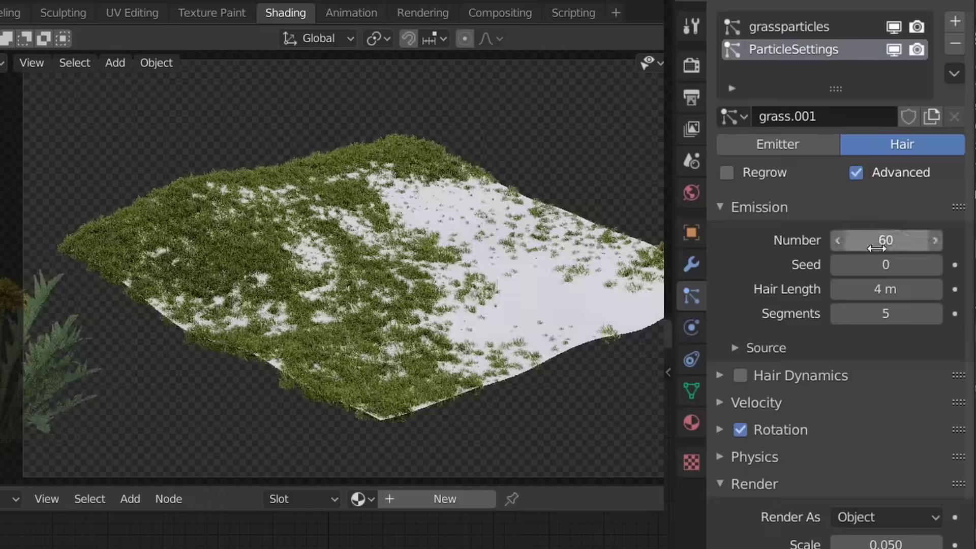
{"action": "scroll", "coordinate": [941, 508], "scroll_direction": "down", "scroll_amount": 5}
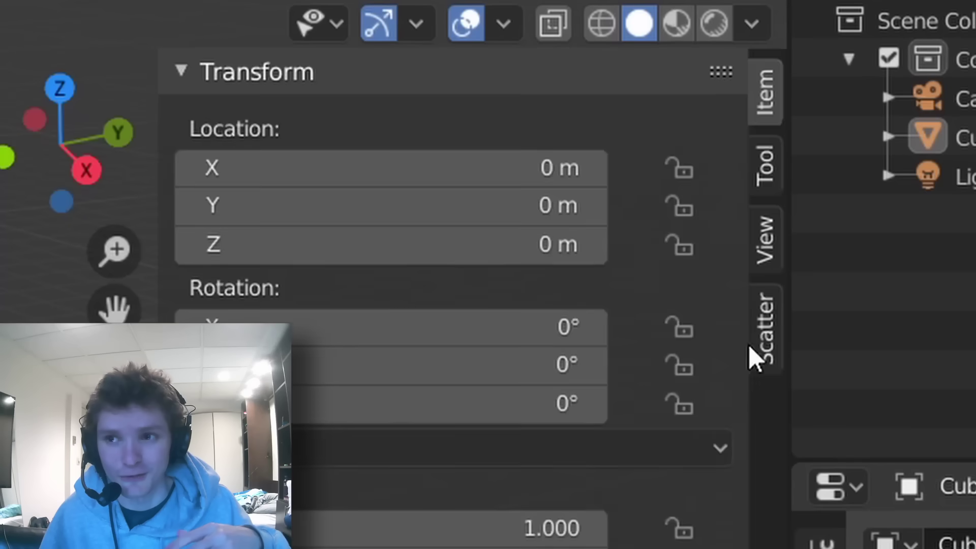
View the Scatter add-on's BlenderMarket product page, then return to Blender's Scatter panel.
{"action": "left_click", "coordinate": [758, 336]}
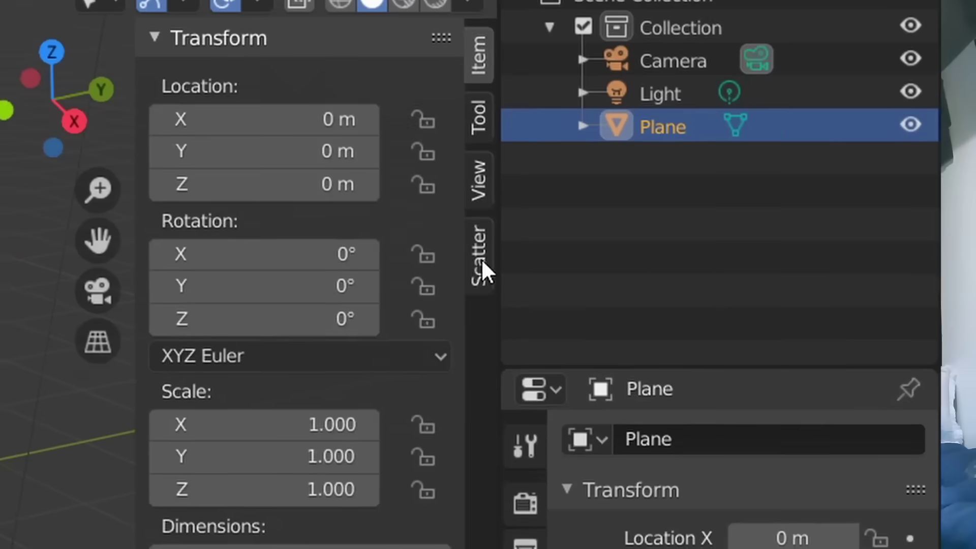
Set the subdivided plane as Scatter target and displace it with Procedural Noise 01.
{"action": "left_click", "coordinate": [481, 259]}
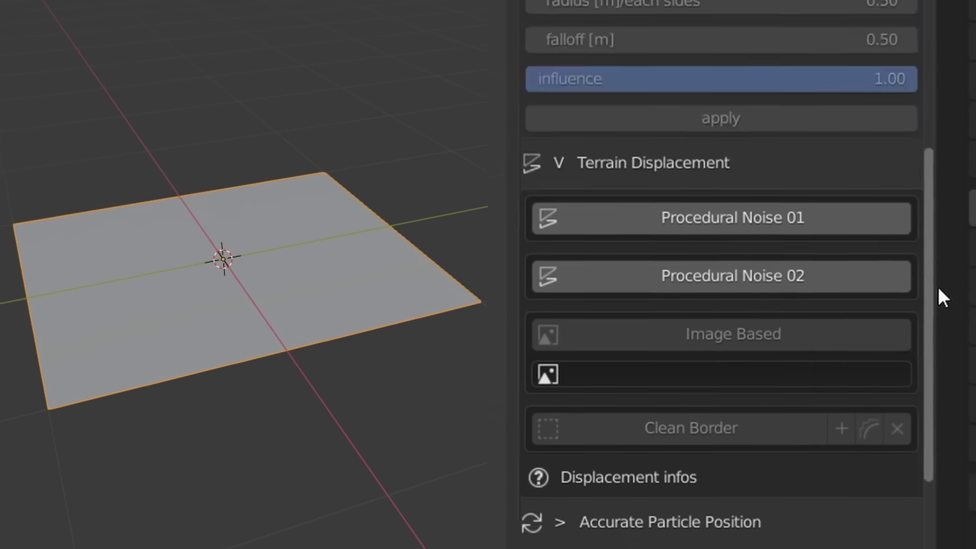
{"action": "scroll", "coordinate": [865, 204], "scroll_direction": "down", "scroll_amount": 5}
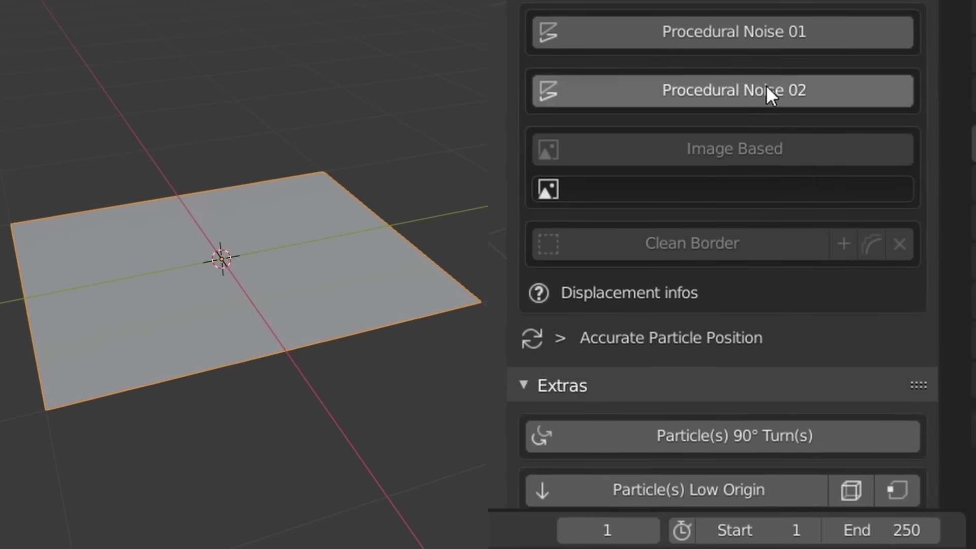
{"action": "left_click", "coordinate": [757, 40]}
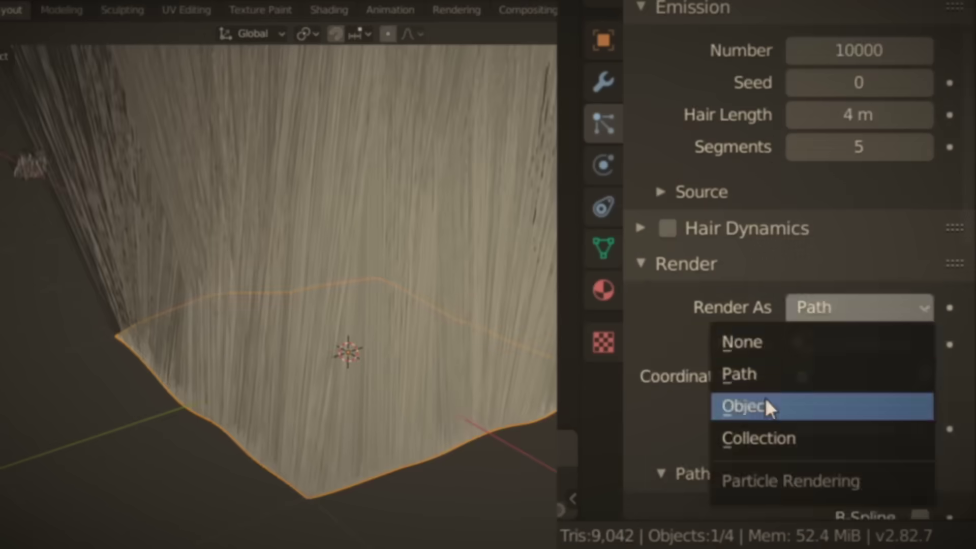
Scatter the B01 Grass 01 asset over the terrain with the Cluster Grass Ms preset.
{"action": "left_click", "coordinate": [765, 406]}
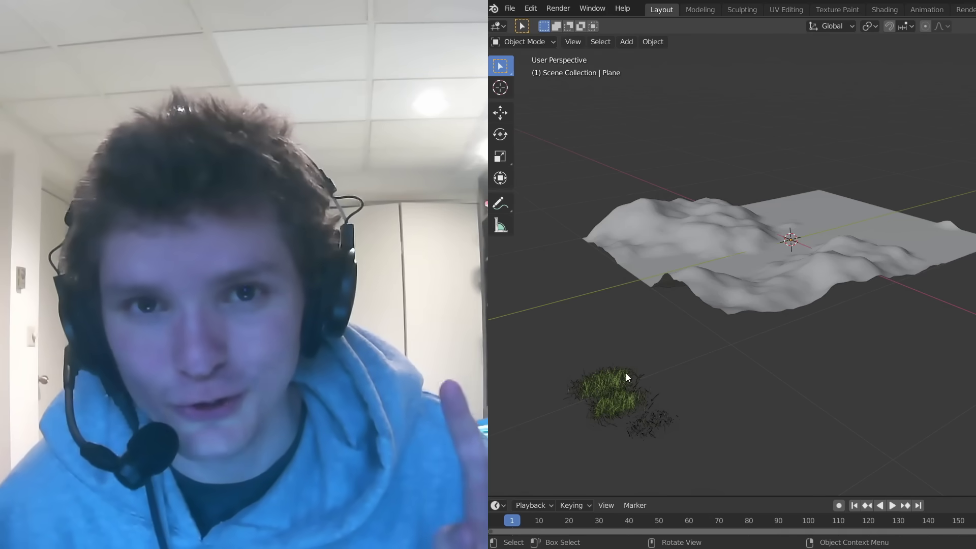
{"action": "left_click", "coordinate": [627, 374]}
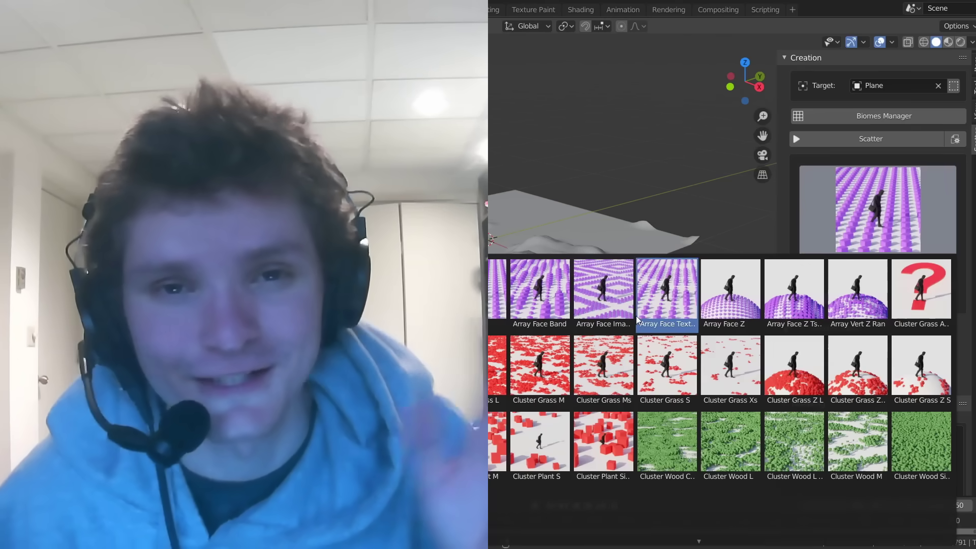
{"action": "left_click", "coordinate": [602, 355]}
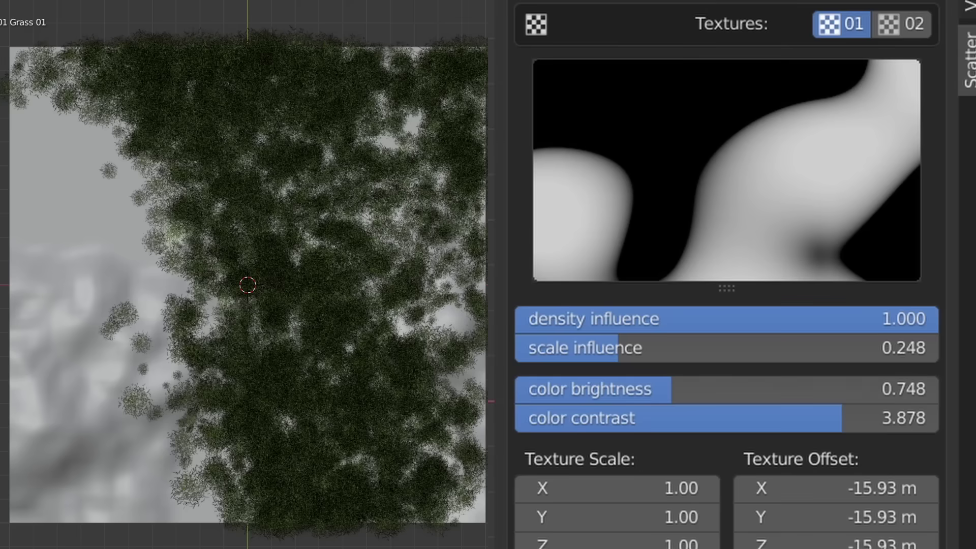
Tweak the first grass layer's clump mask brightness, contrast and scale influence.
{"action": "mouse_move", "coordinate": [813, 388]}
{"action": "left_mouse_down"}
{"action": "mouse_move", "coordinate": [879, 389]}
{"action": "mouse_move", "coordinate": [823, 389]}
{"action": "left_mouse_up"}
{"action": "left_click_drag", "start_coordinate": [910, 418], "coordinate": [946, 420]}
{"action": "left_click_drag", "start_coordinate": [814, 348], "coordinate": [910, 347]}
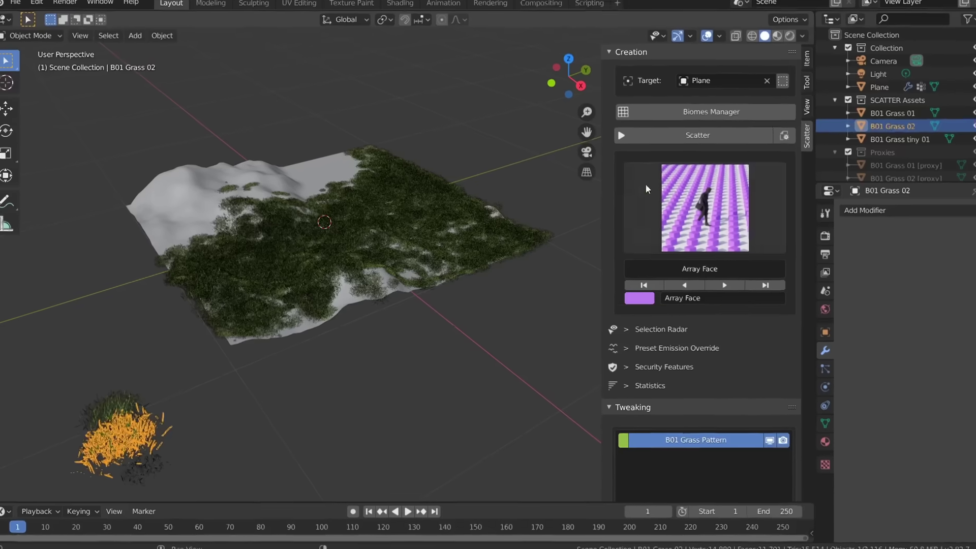
Scatter B01 Grass 02 with Cluster Grass M and B01 Grass tiny 01 with Cluster Grass L.
{"action": "left_click", "coordinate": [693, 207]}
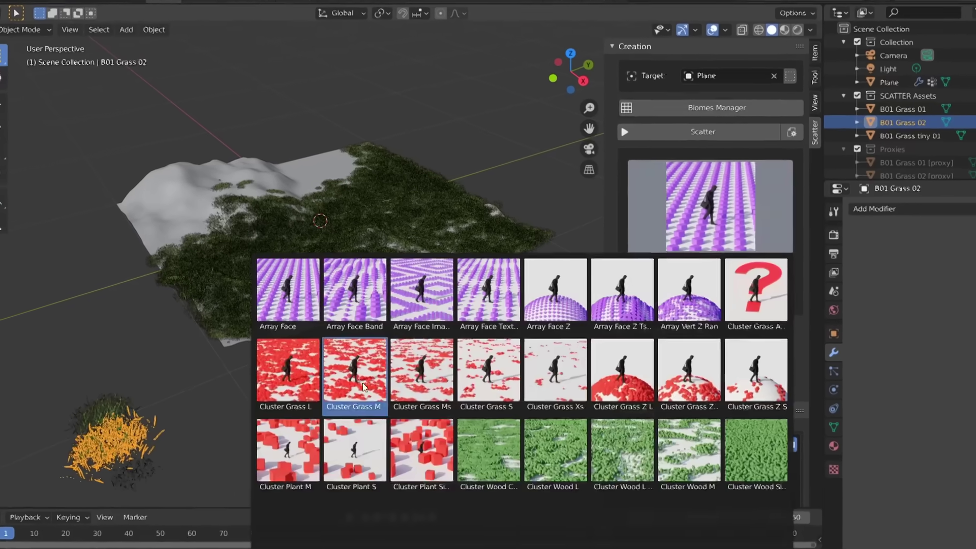
{"action": "left_click", "coordinate": [381, 376]}
{"action": "left_click", "coordinate": [741, 127]}
{"action": "left_click", "coordinate": [722, 202]}
{"action": "left_click", "coordinate": [283, 363]}
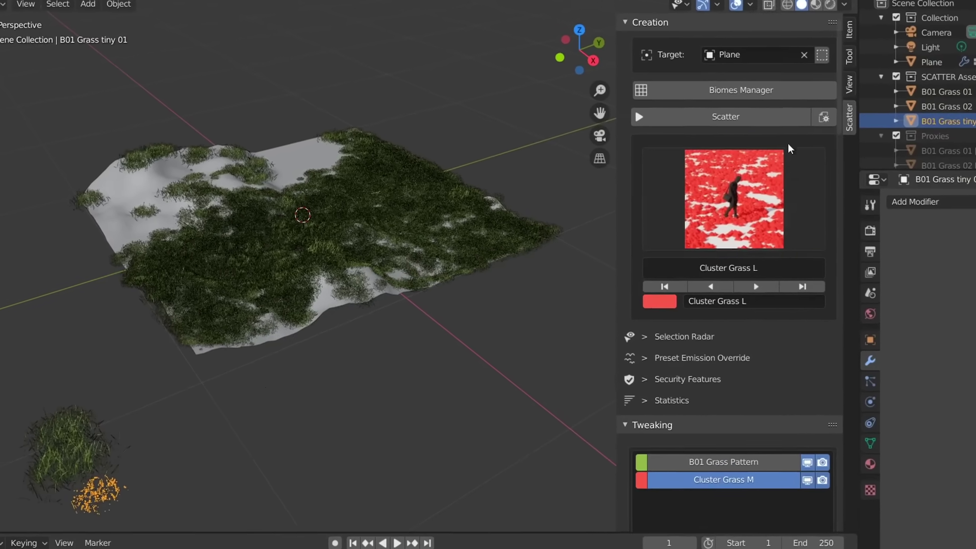
{"action": "left_click", "coordinate": [714, 124]}
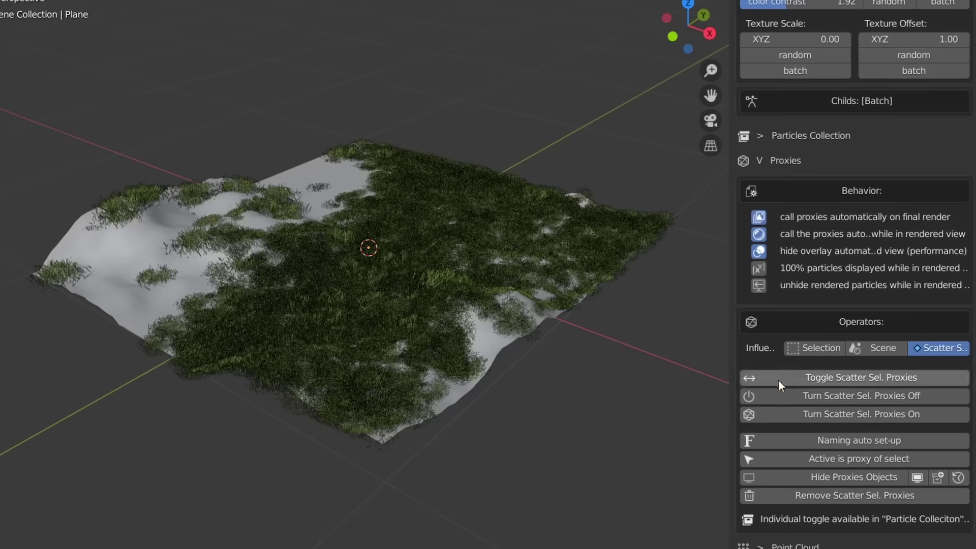
Toggle the grass to proxies and browse the Biomes Manager's Aio 01–08 grass presets.
{"action": "left_click", "coordinate": [779, 380]}
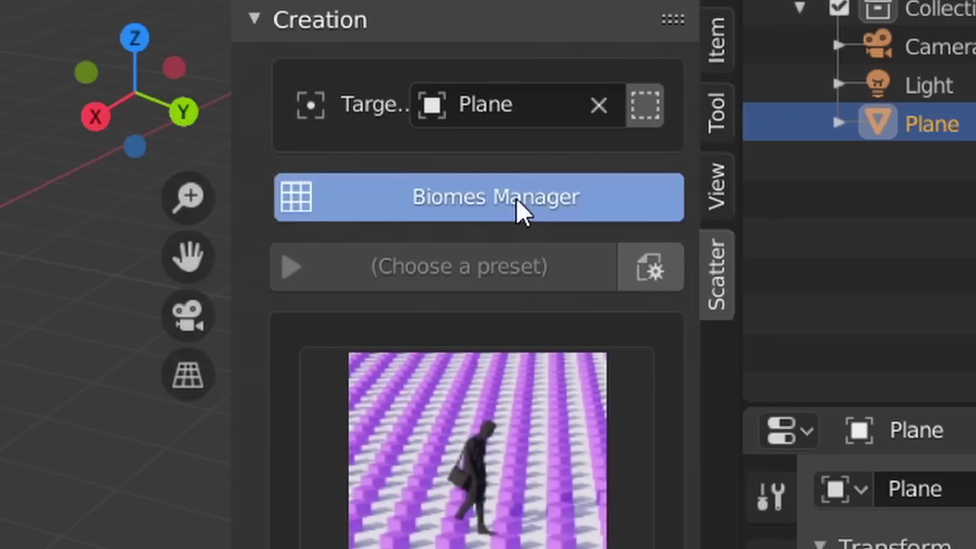
{"action": "left_click", "coordinate": [519, 211]}
{"action": "scroll", "coordinate": [439, 370], "scroll_direction": "down", "scroll_amount": 5}
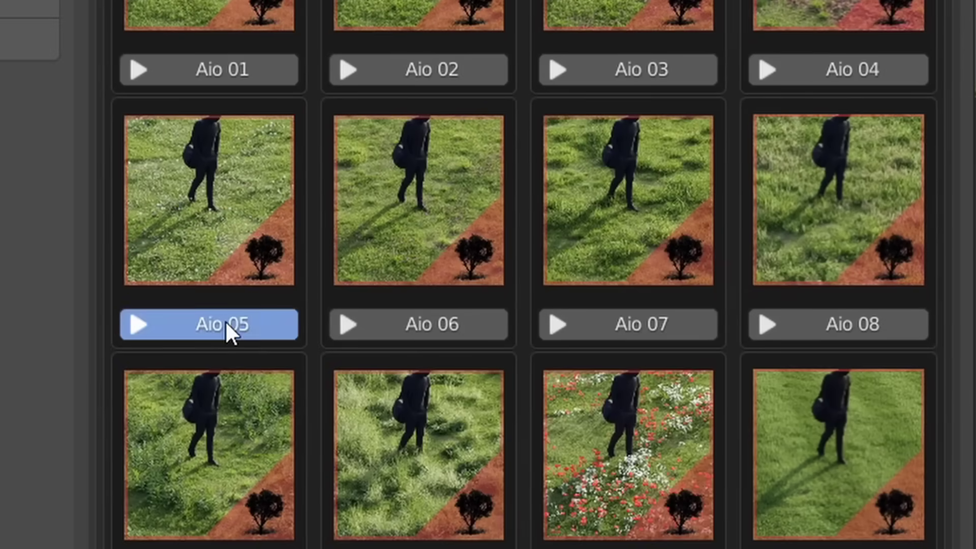